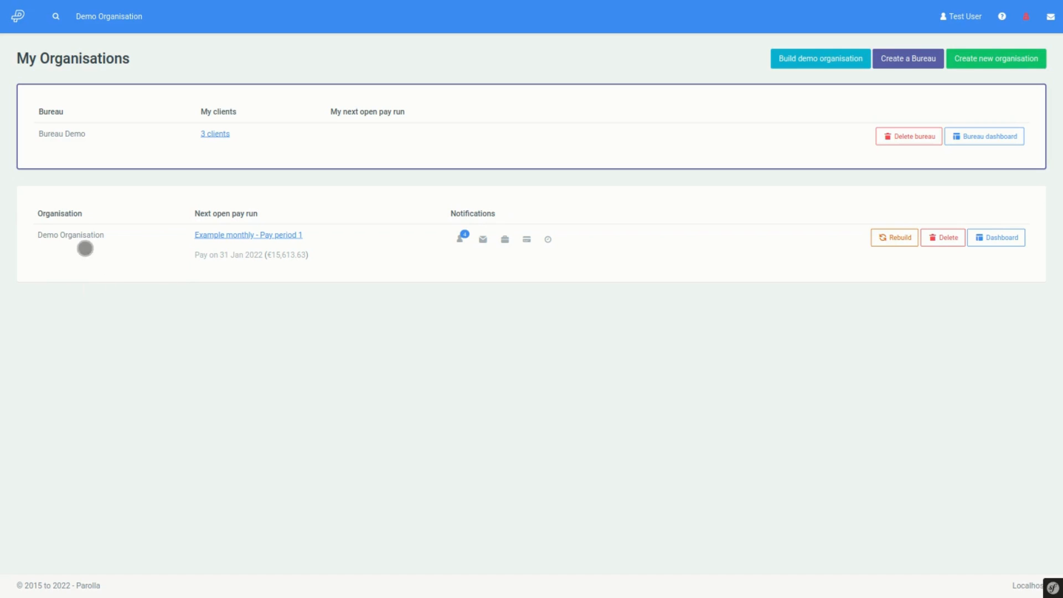
Open the accounting system settings of the Demo Organisation
{"action": "left_click", "coordinate": [1004, 237]}
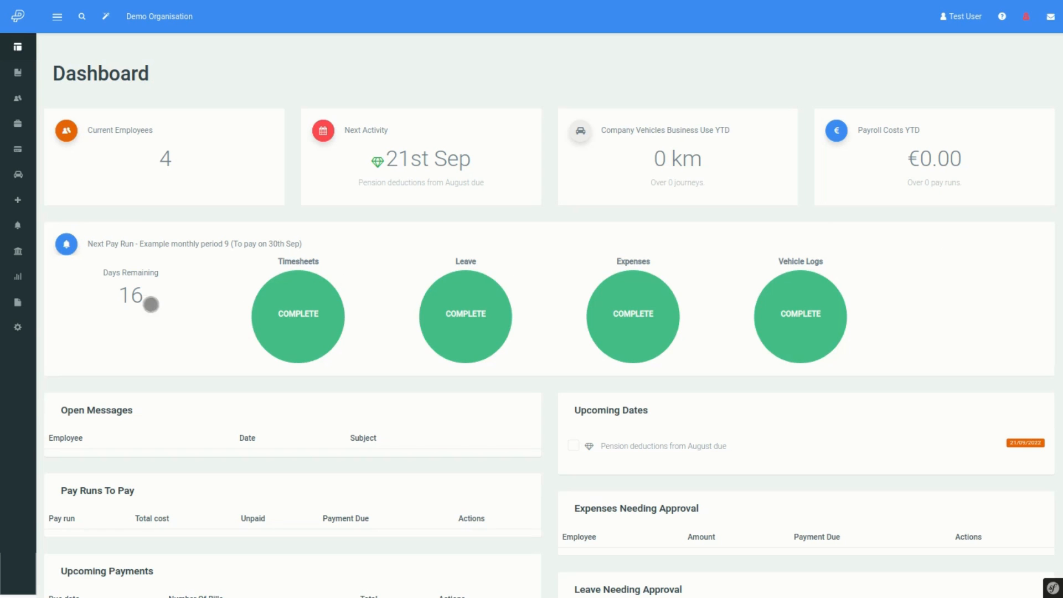
{"action": "left_click", "coordinate": [42, 327]}
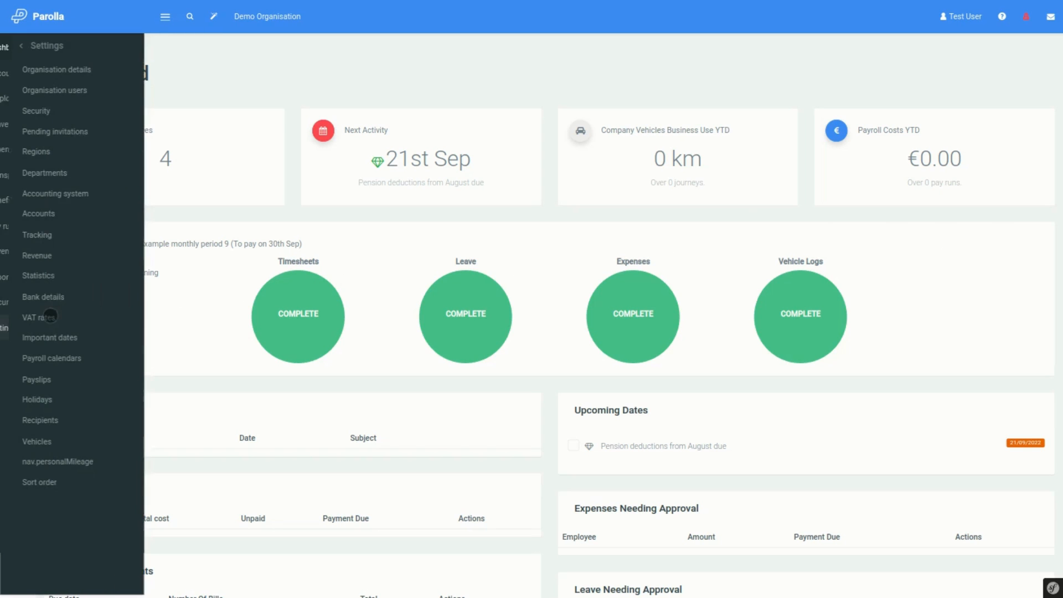
{"action": "left_click", "coordinate": [54, 193]}
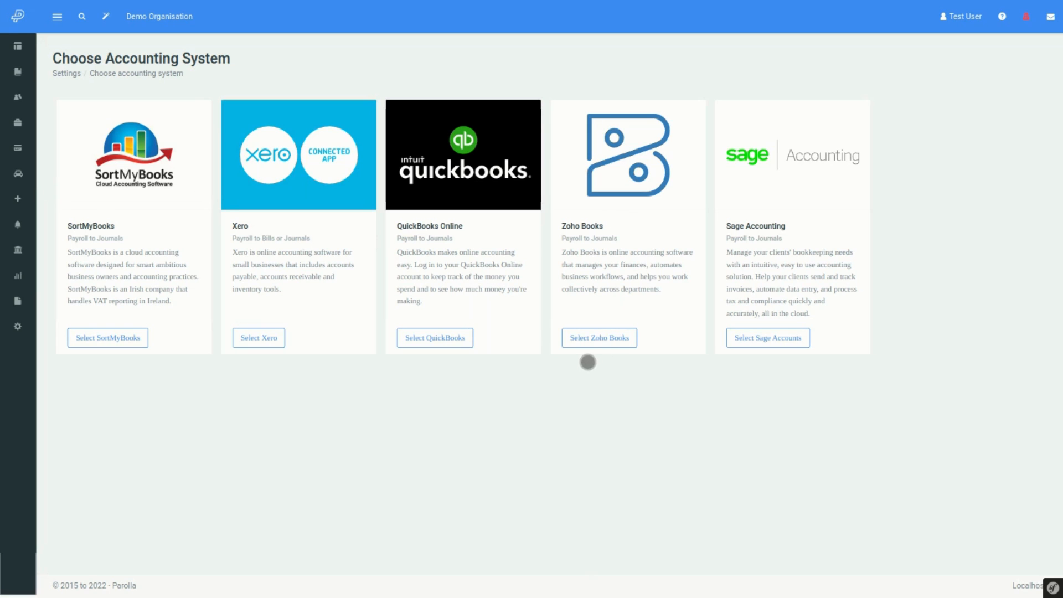
Select Zoho Books as the accounting system, sign in to Zoho and allow Parolla Payroll to access its data
{"action": "left_click", "coordinate": [600, 338]}
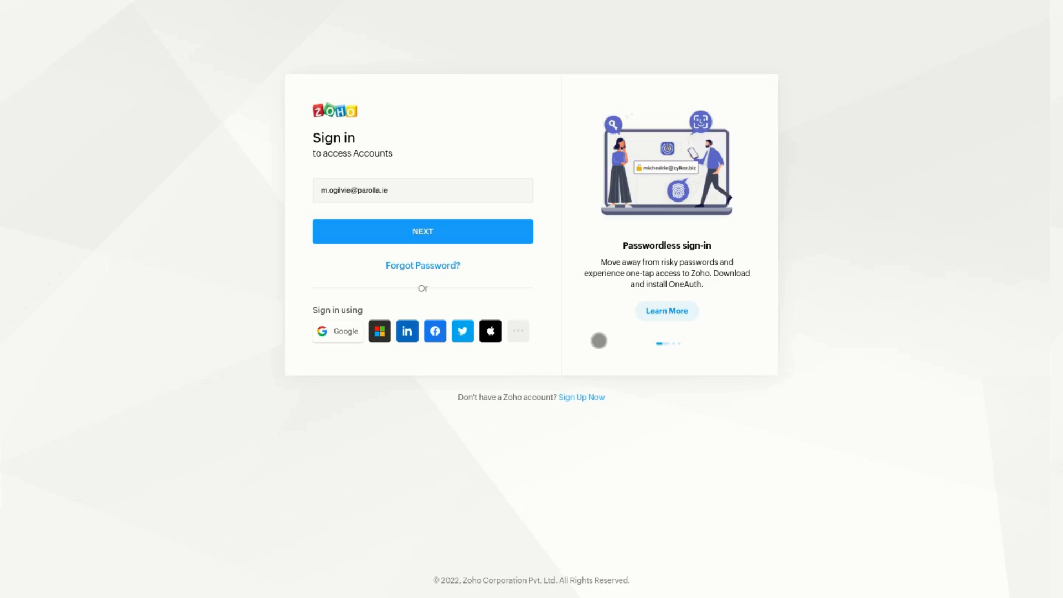
{"action": "left_click", "coordinate": [424, 238]}
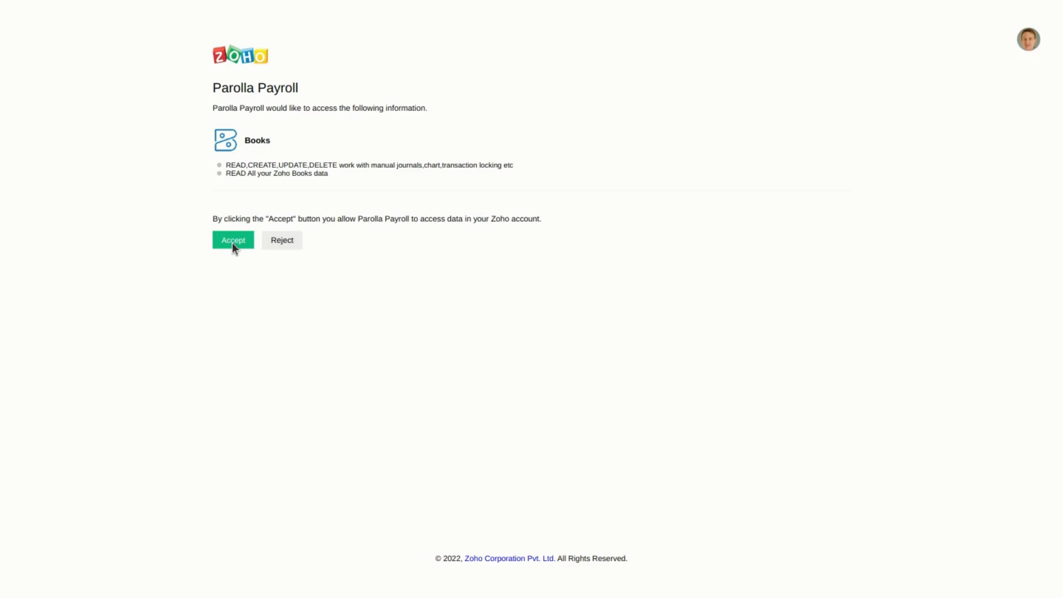
{"action": "left_click", "coordinate": [232, 241]}
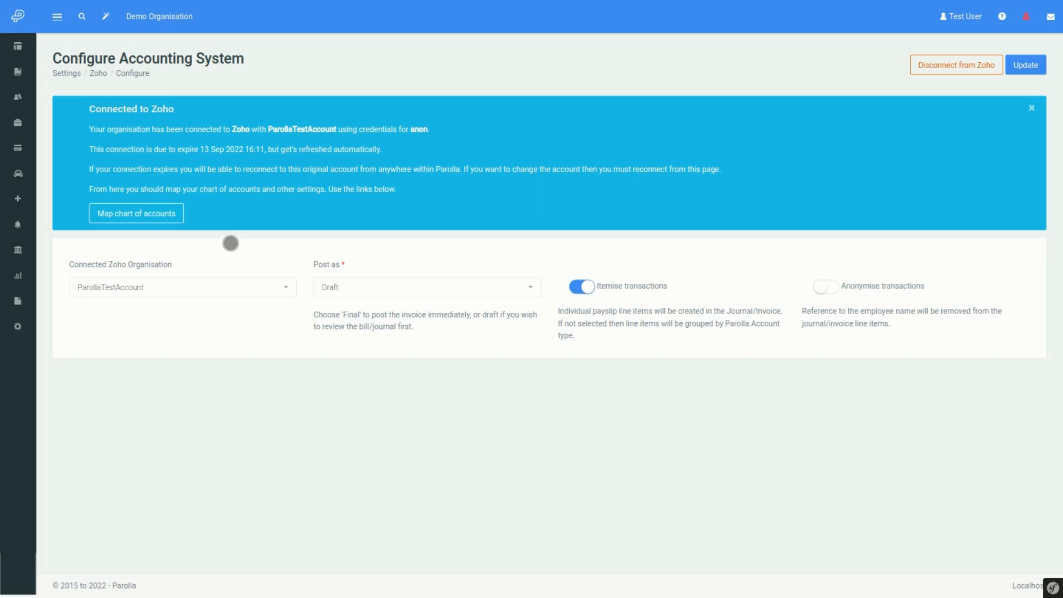
Keep the Zoho posting type as Draft with Itemise transactions turned off, and open the chart of accounts mapping
{"action": "left_click", "coordinate": [144, 287]}
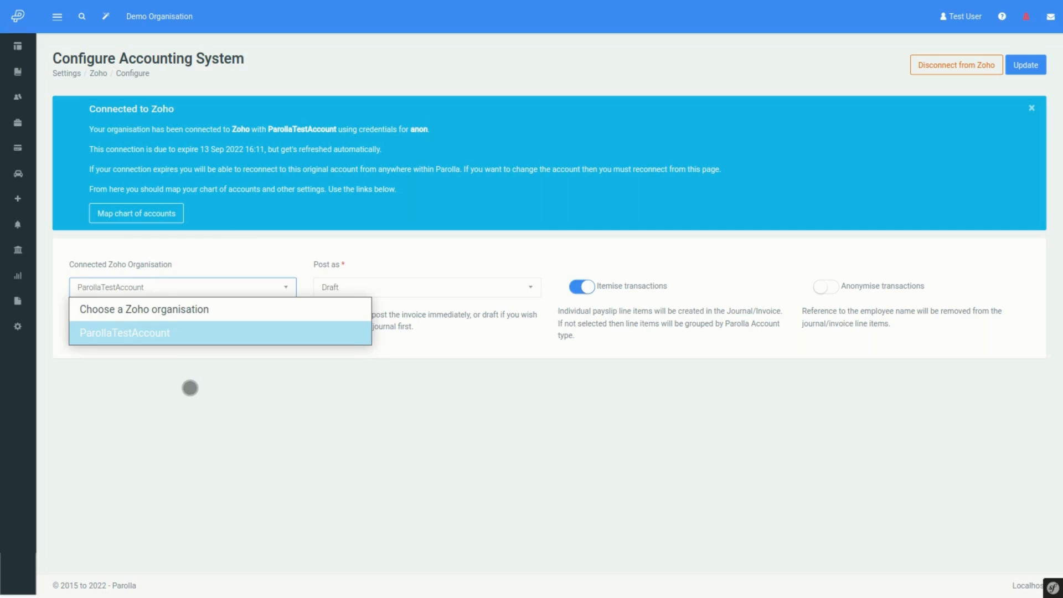
{"action": "left_click", "coordinate": [189, 388]}
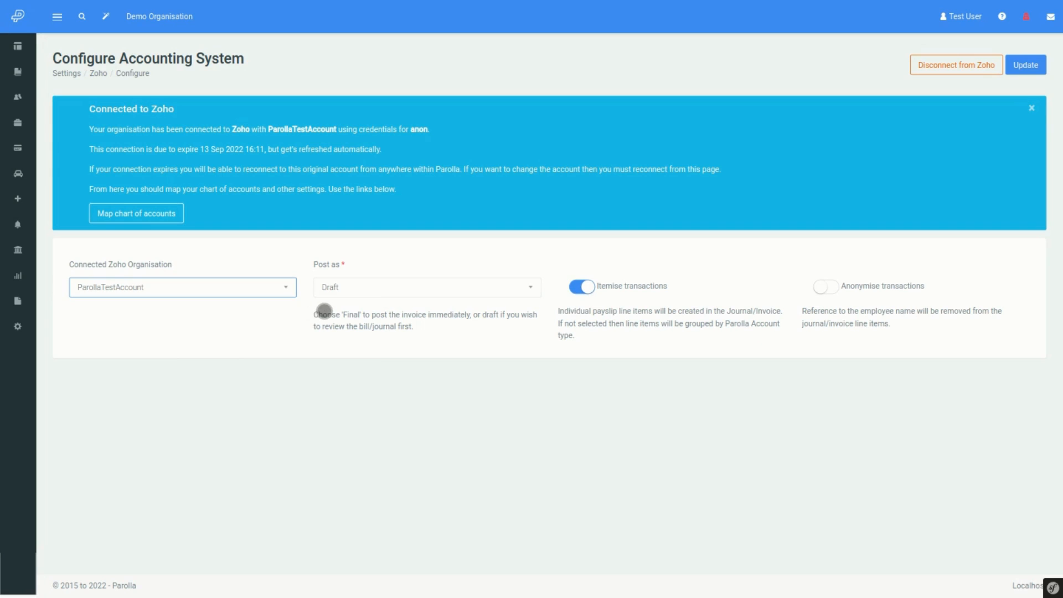
{"action": "left_click", "coordinate": [382, 286]}
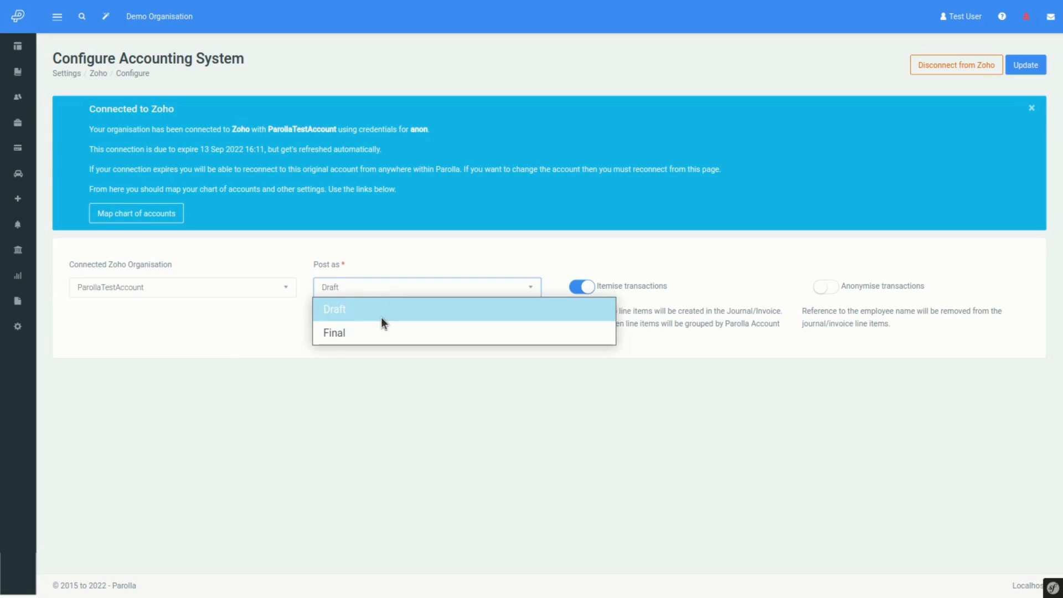
{"action": "left_click", "coordinate": [380, 285]}
{"action": "left_click", "coordinate": [380, 285]}
{"action": "left_click", "coordinate": [379, 309]}
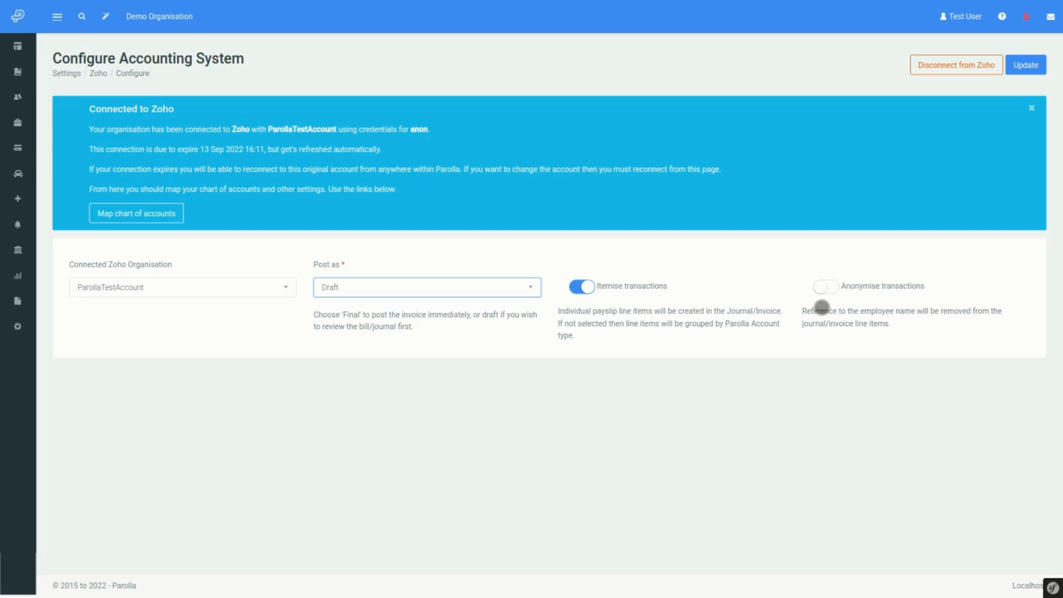
{"action": "left_click", "coordinate": [588, 287]}
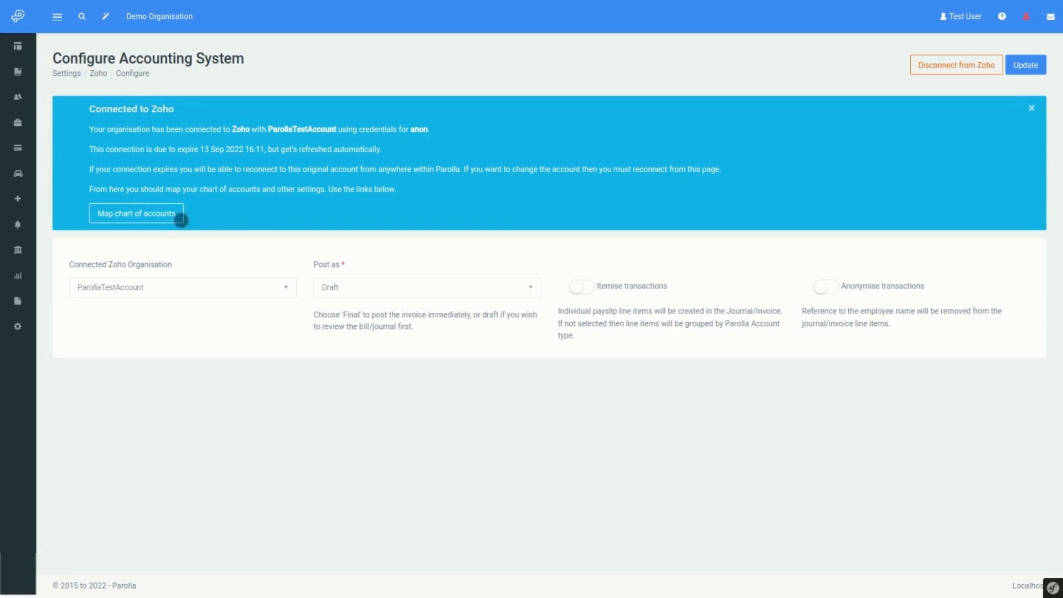
{"action": "left_click", "coordinate": [138, 217]}
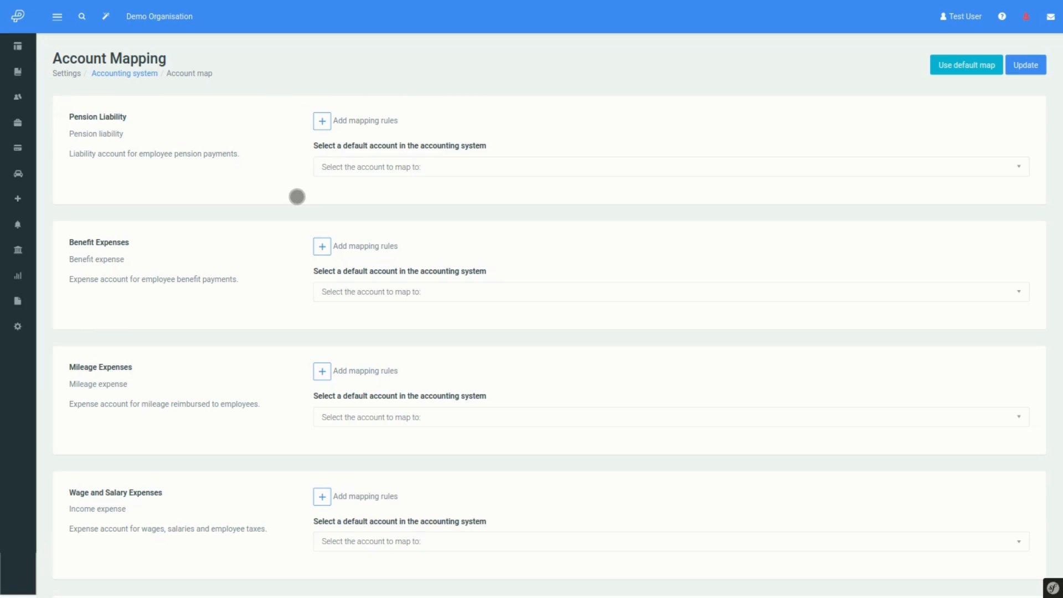
Try Prepaid Expenses and Undeposited Funds as the default account for Pension Liability
{"action": "left_click", "coordinate": [374, 167]}
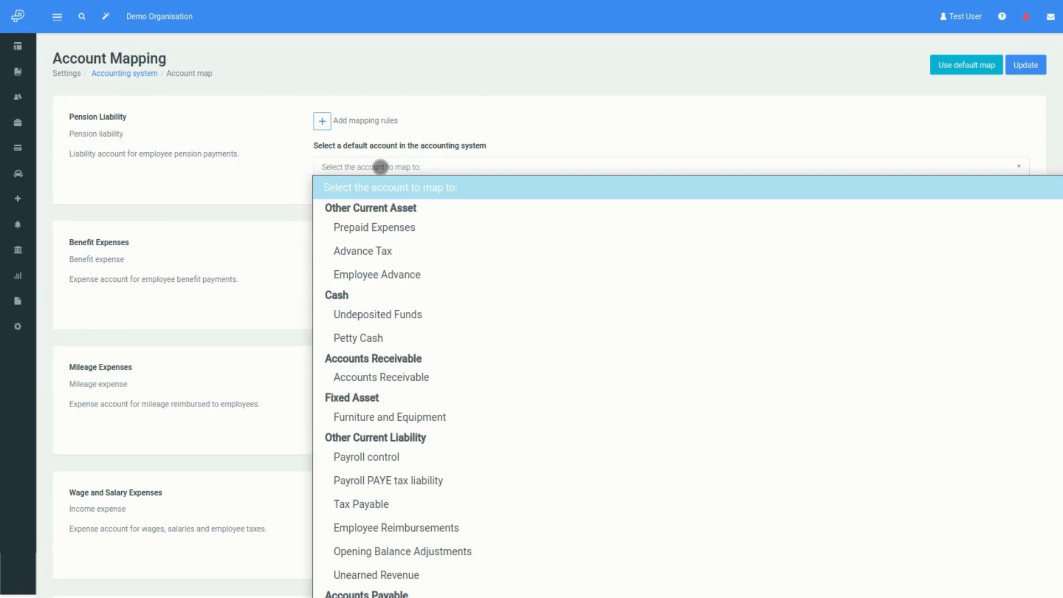
{"action": "left_click", "coordinate": [392, 225]}
{"action": "left_click", "coordinate": [384, 166]}
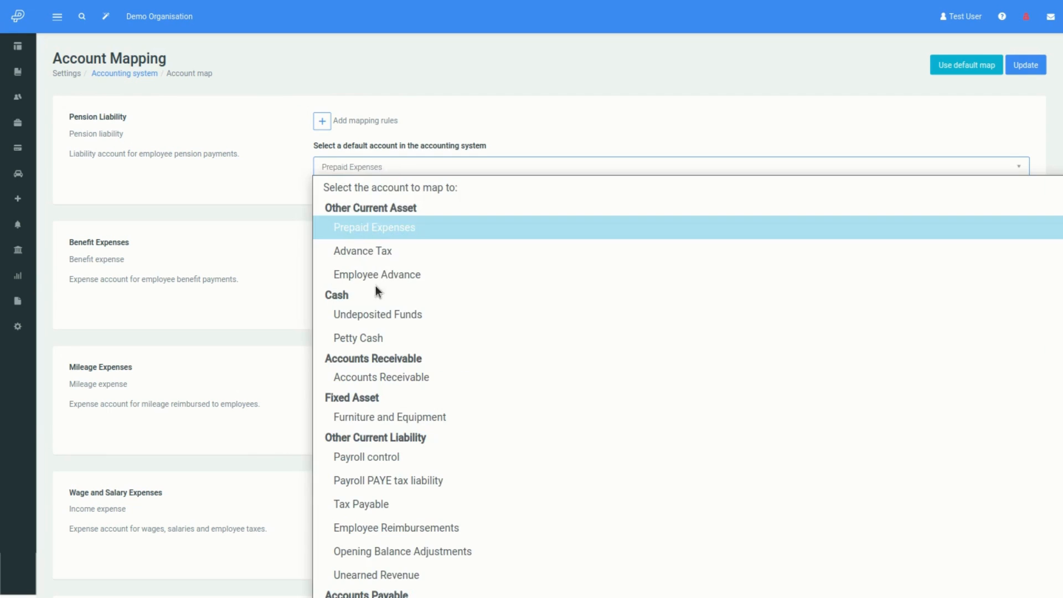
{"action": "left_click", "coordinate": [373, 310]}
{"action": "left_click", "coordinate": [391, 167]}
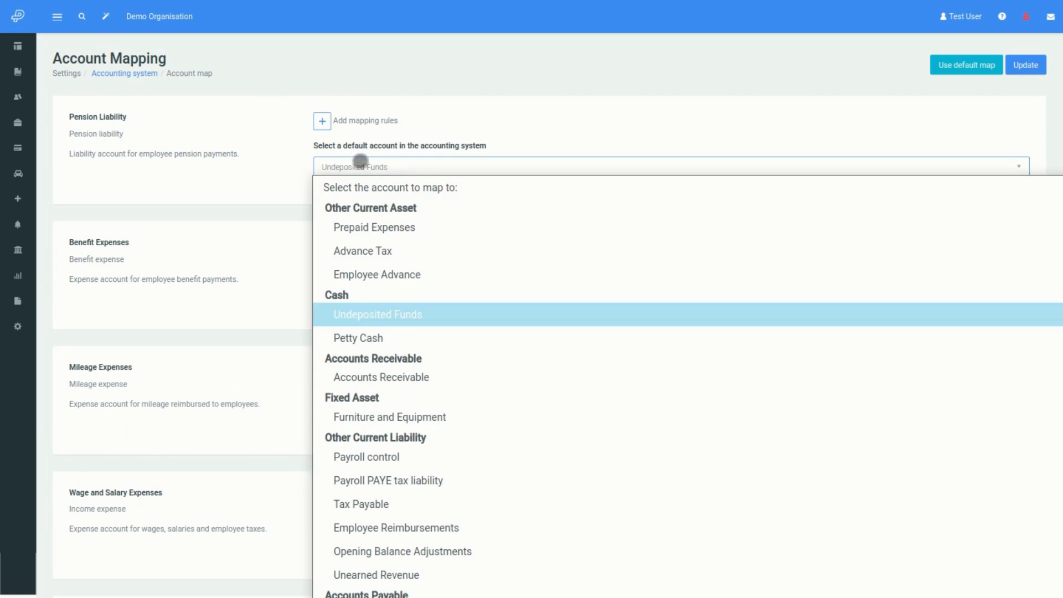
{"action": "left_click", "coordinate": [873, 77]}
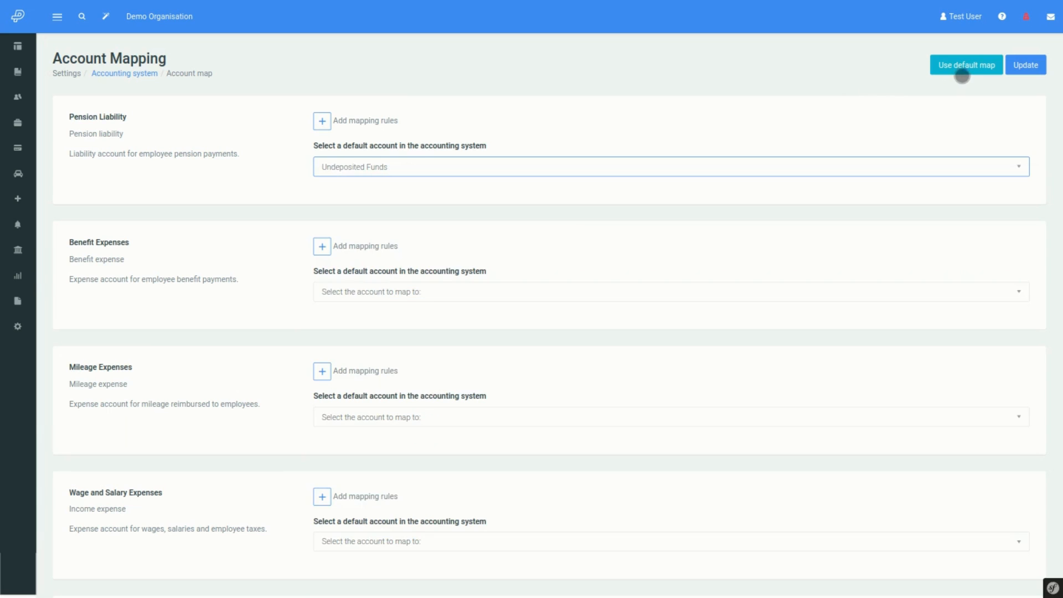
Apply the default account map to the payroll accounts and review all the mapped accounts
{"action": "left_click", "coordinate": [964, 66]}
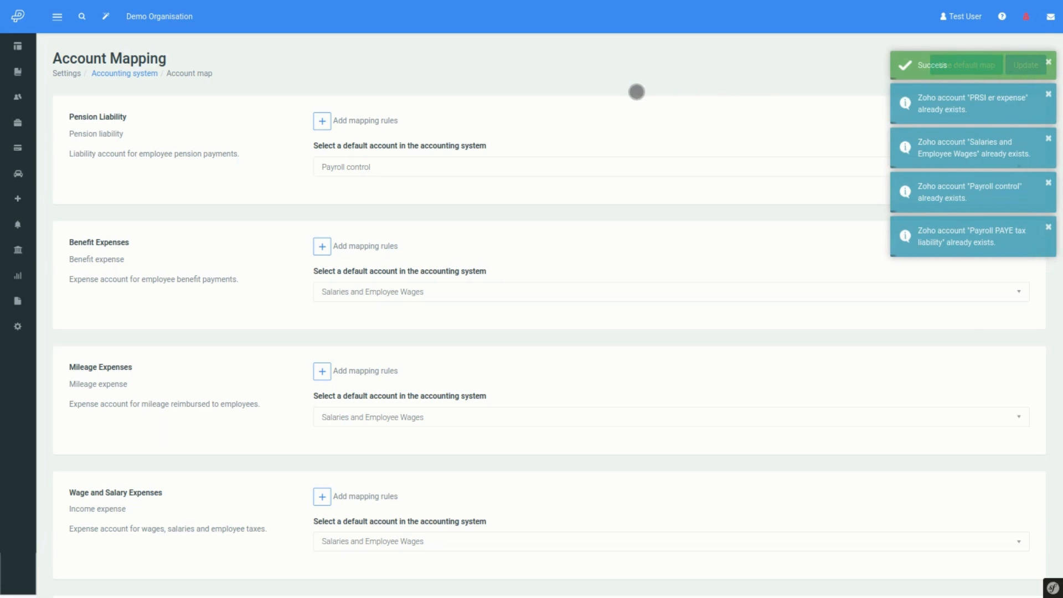
{"action": "scroll", "coordinate": [637, 96], "scroll_direction": "down", "scroll_amount": 5}
{"action": "scroll", "coordinate": [636, 102], "scroll_direction": "down", "scroll_amount": 10}
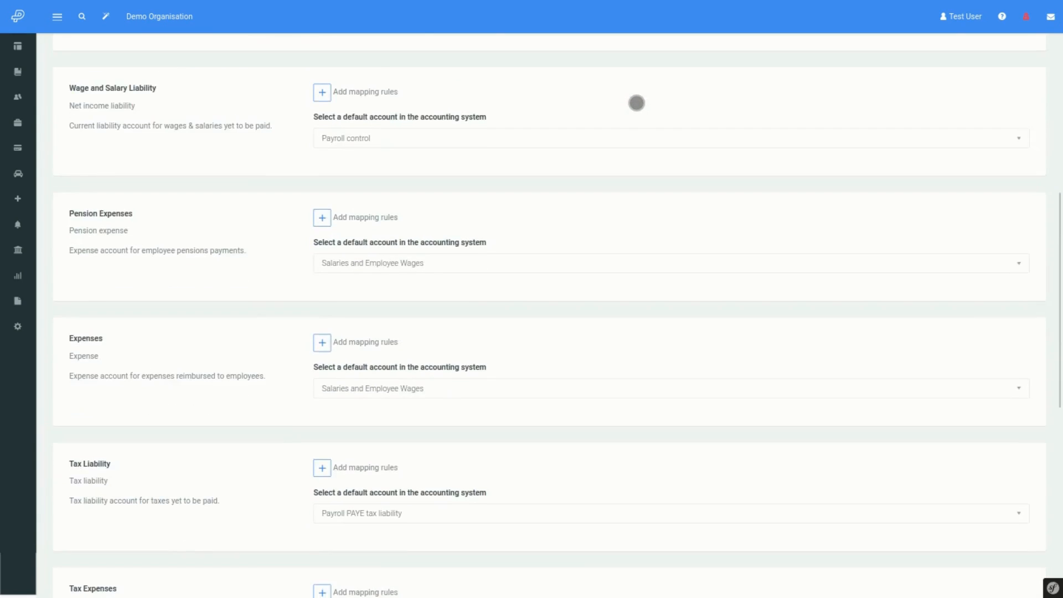
{"action": "scroll", "coordinate": [637, 104], "scroll_direction": "down", "scroll_amount": 5}
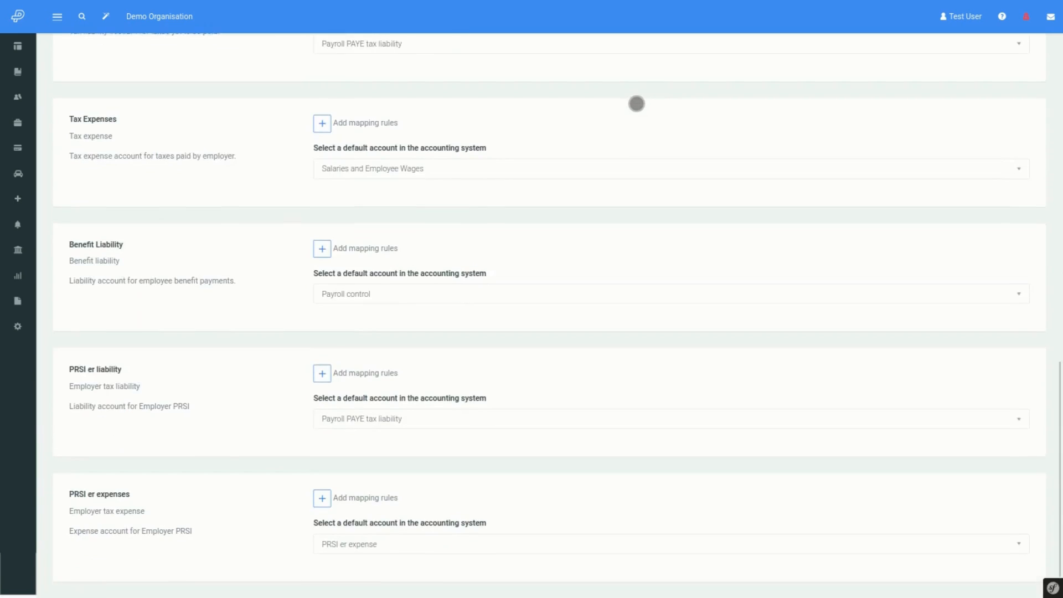
{"action": "scroll", "coordinate": [637, 103], "scroll_direction": "up", "scroll_amount": 20}
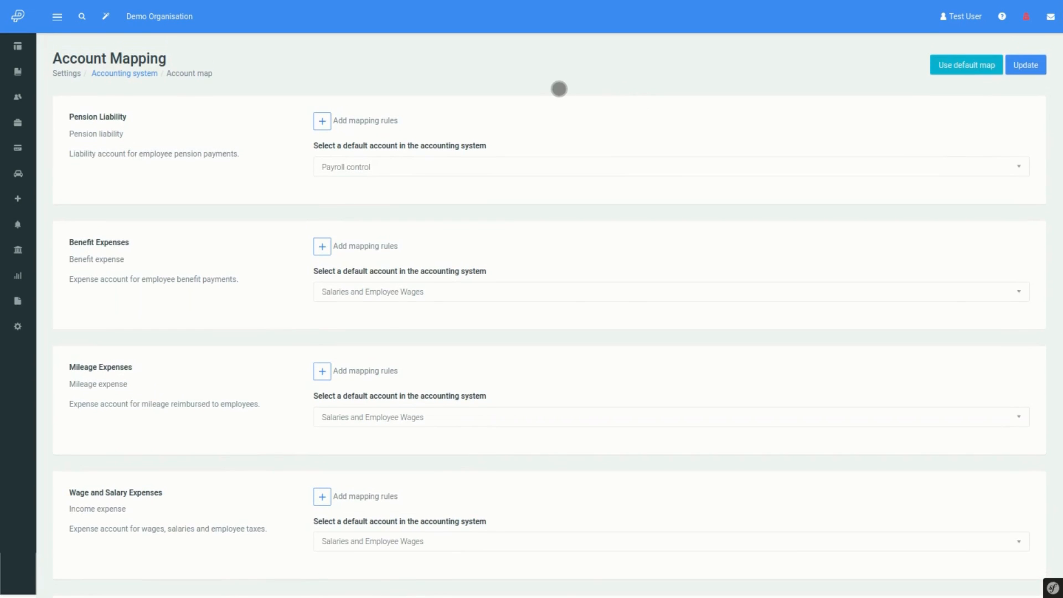
Try a Wage and Salary Expenses mapping rule with priority 1 from the Sales department to Advance Tax, and delete it
{"action": "scroll", "coordinate": [562, 92], "scroll_direction": "down", "scroll_amount": 2}
{"action": "scroll", "coordinate": [562, 92], "scroll_direction": "down", "scroll_amount": 2}
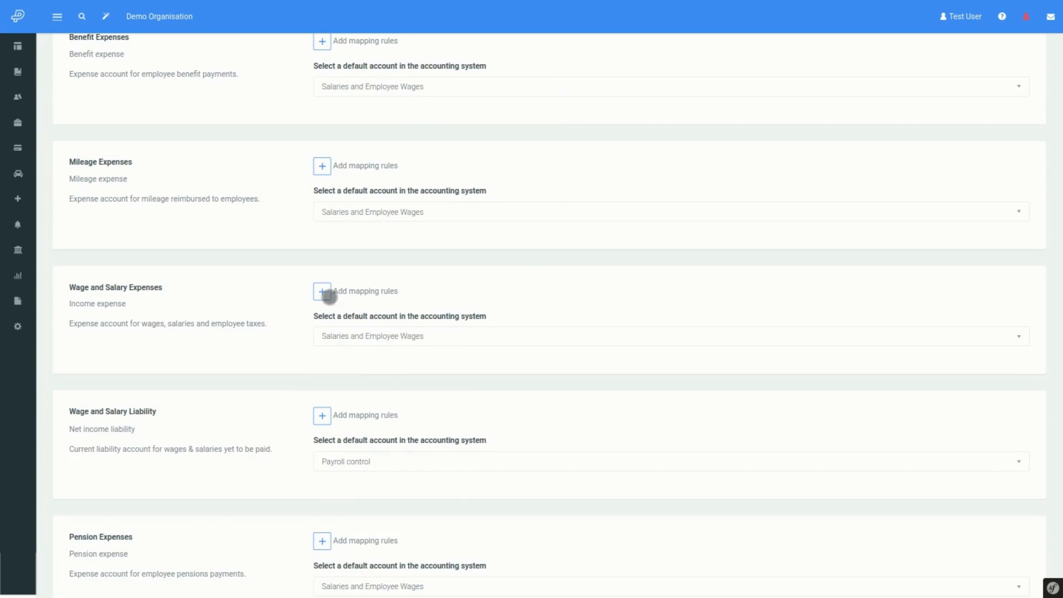
{"action": "left_click", "coordinate": [322, 291]}
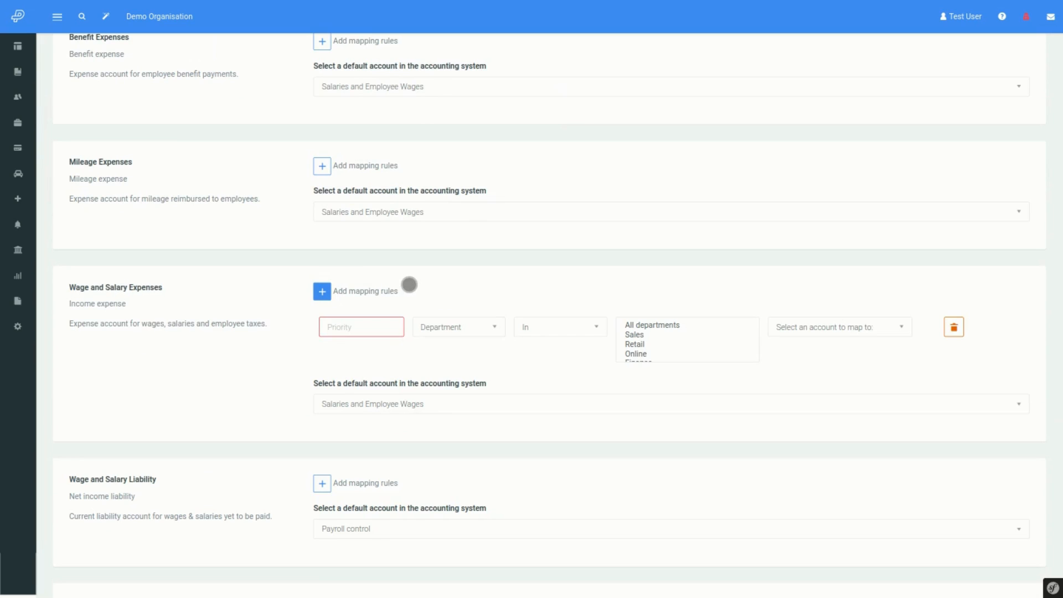
{"action": "left_click", "coordinate": [361, 331]}
{"action": "type", "text": "1"}
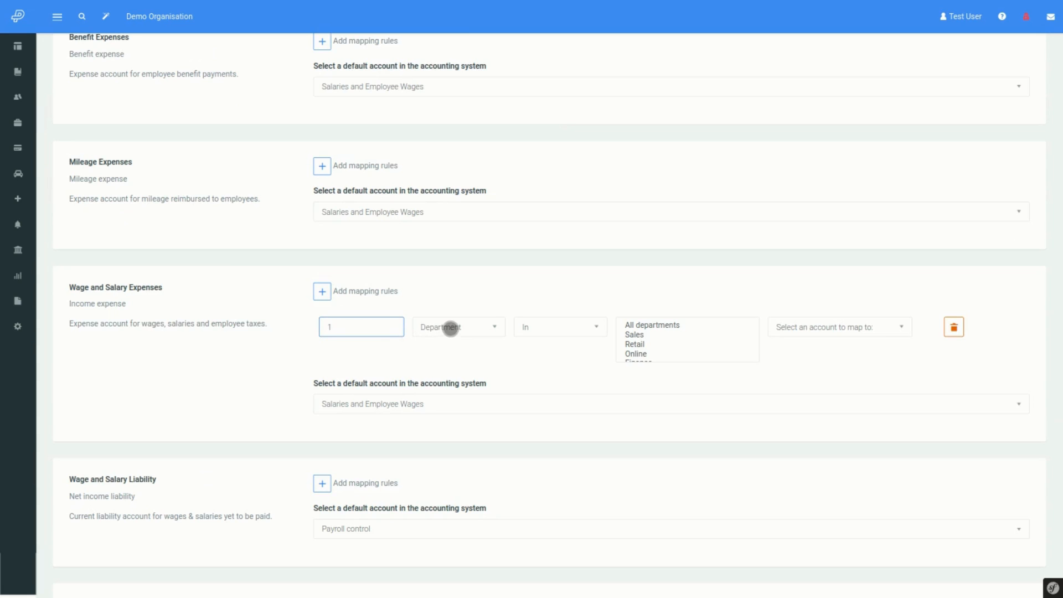
{"action": "left_click", "coordinate": [635, 334]}
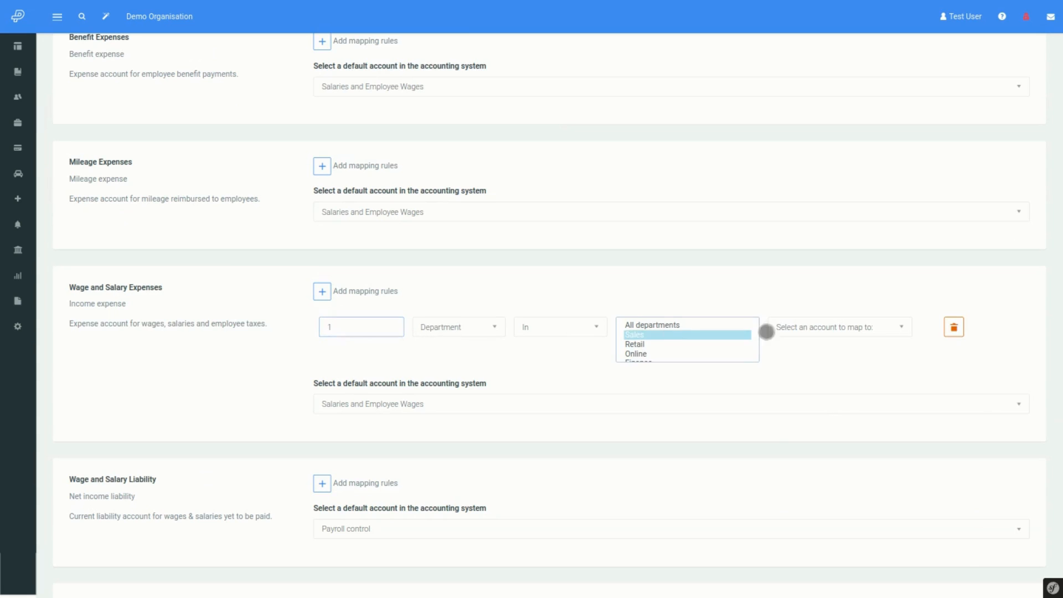
{"action": "left_click", "coordinate": [828, 327]}
{"action": "left_click", "coordinate": [822, 413]}
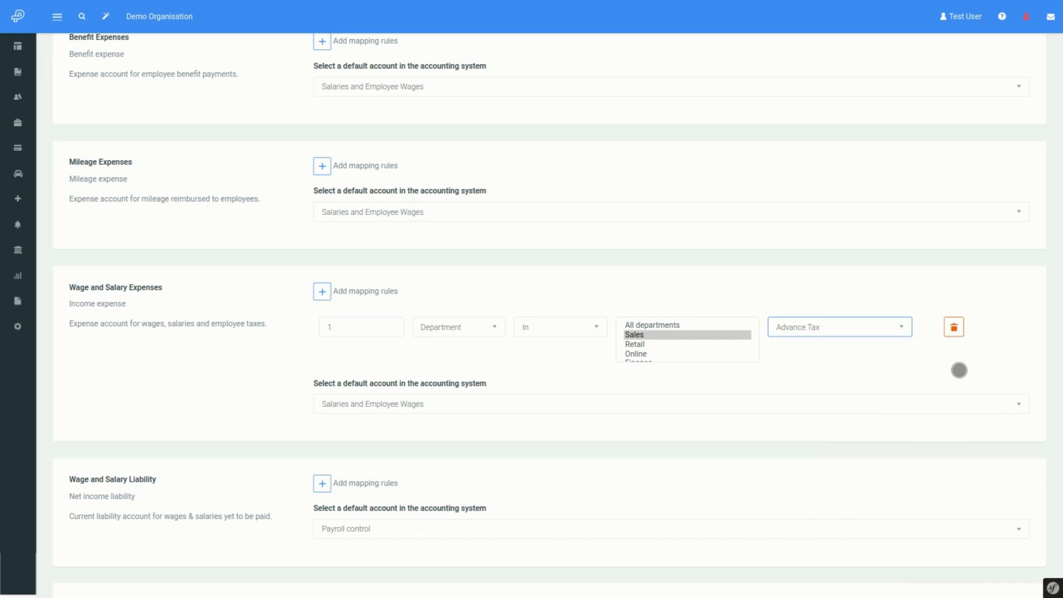
{"action": "left_click", "coordinate": [953, 328]}
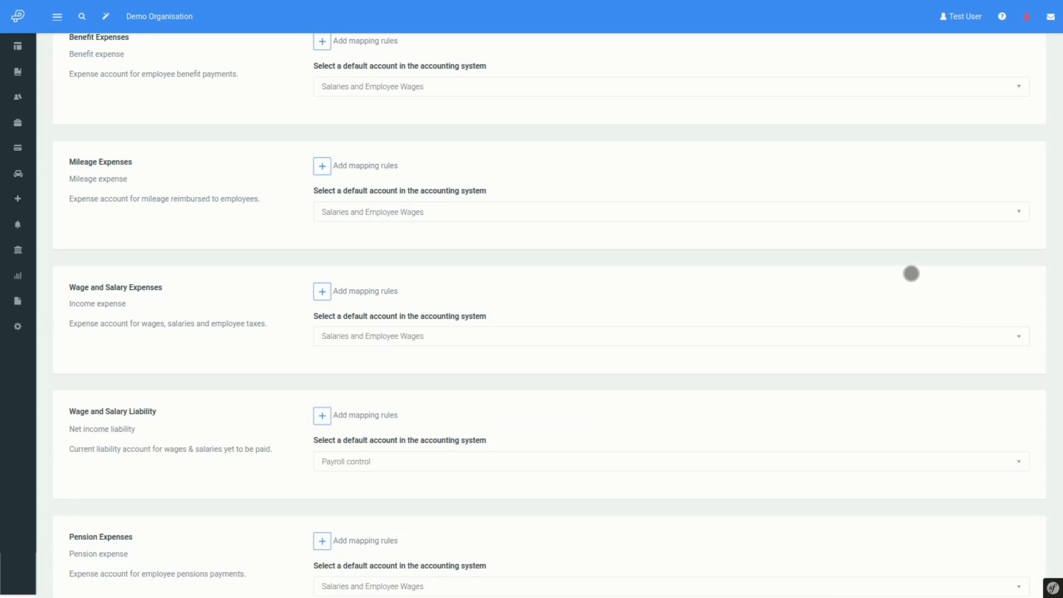
Open the journal accounts list in the settings to check each account's Zoho mapping
{"action": "scroll", "coordinate": [913, 275], "scroll_direction": "up", "scroll_amount": 4}
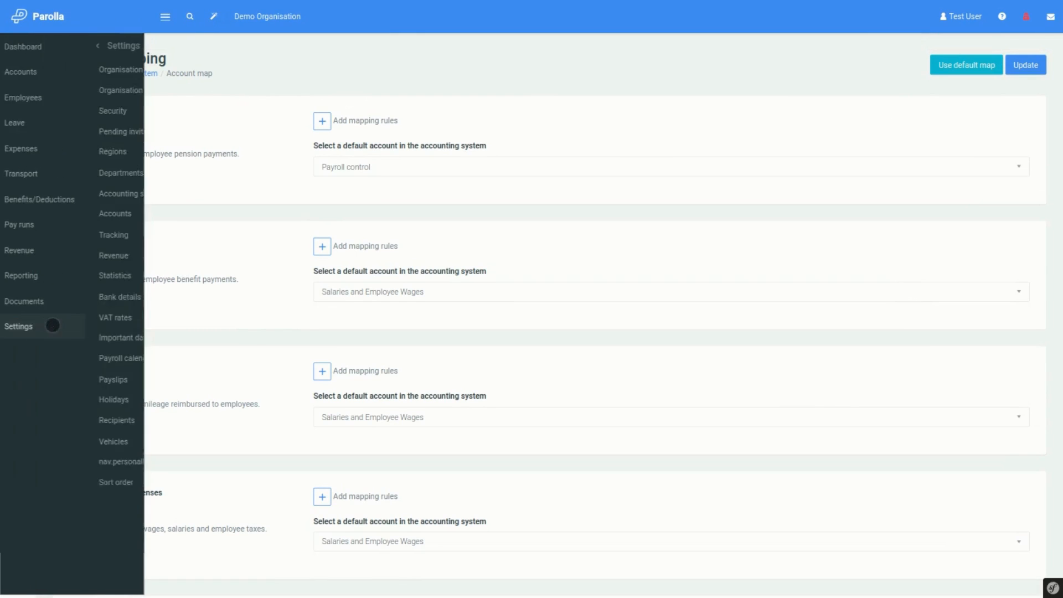
{"action": "left_click", "coordinate": [53, 325]}
{"action": "left_click", "coordinate": [35, 211]}
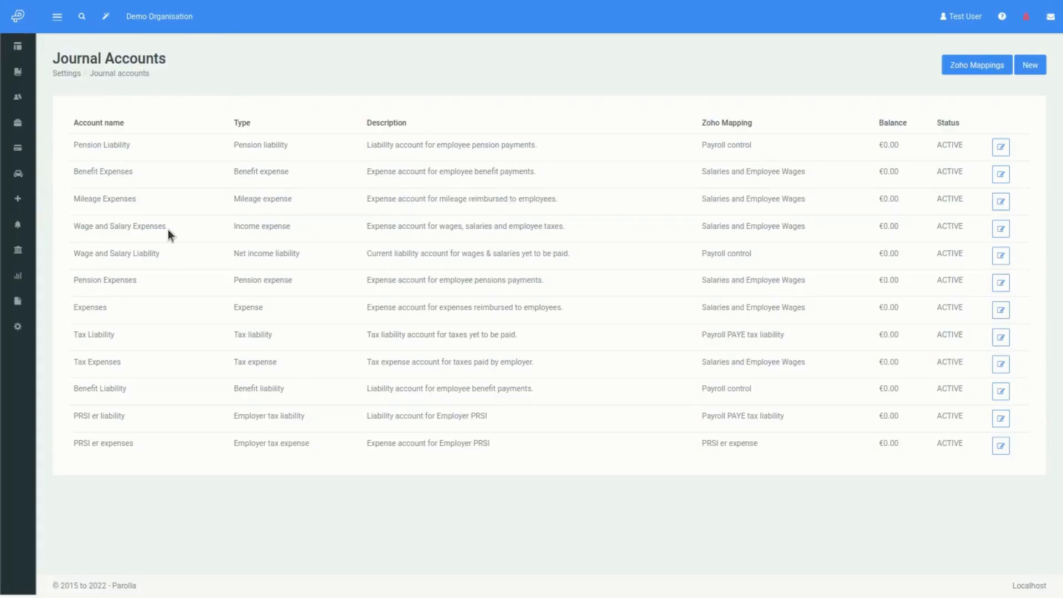